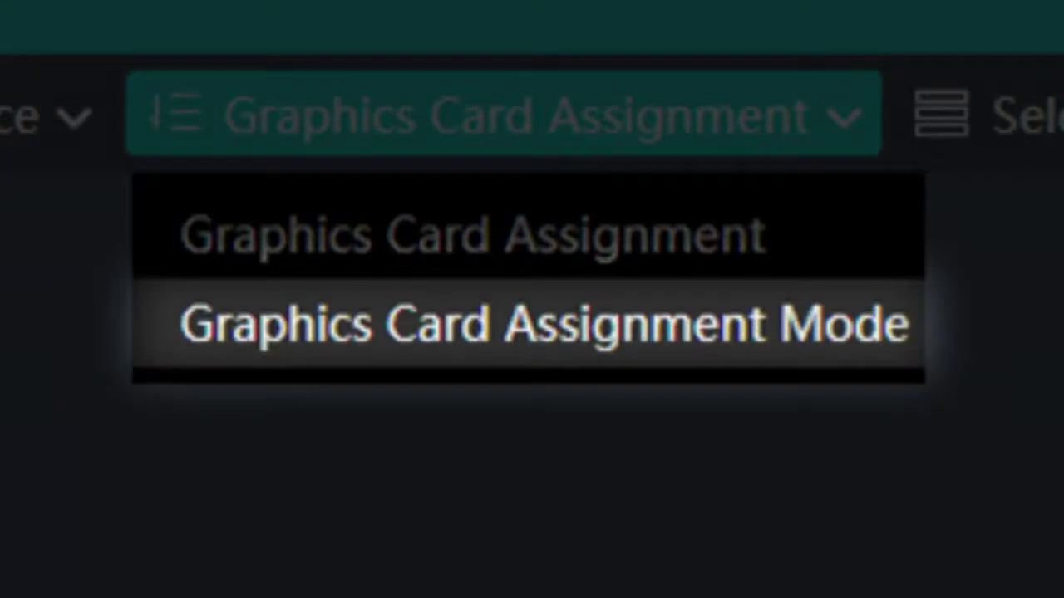
Open the Graphics Card Assignment Mode dialog from the Nodes page's Graphics Card Assignment menu
click(532, 320)
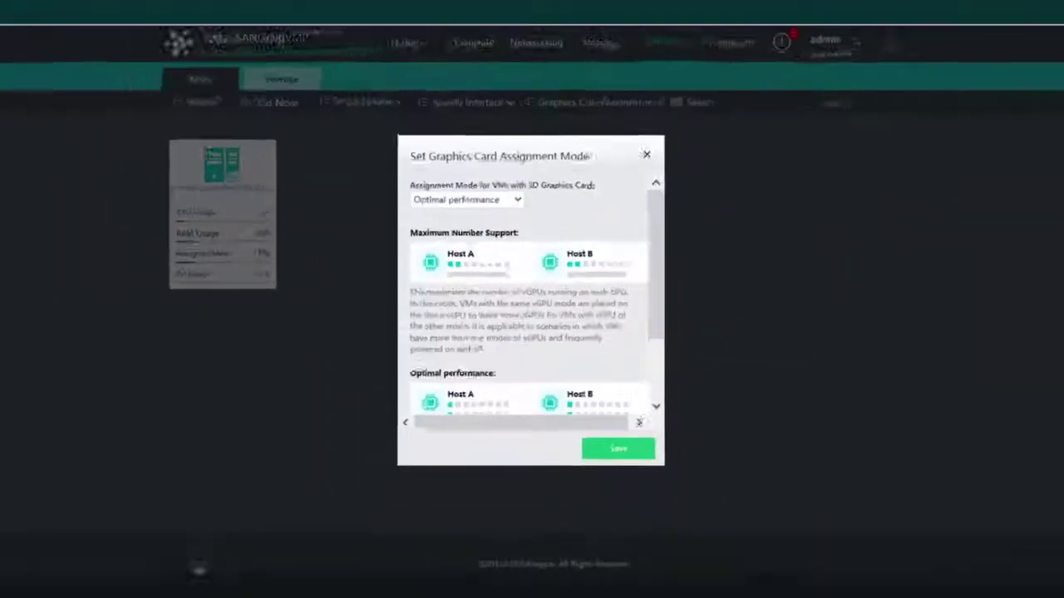